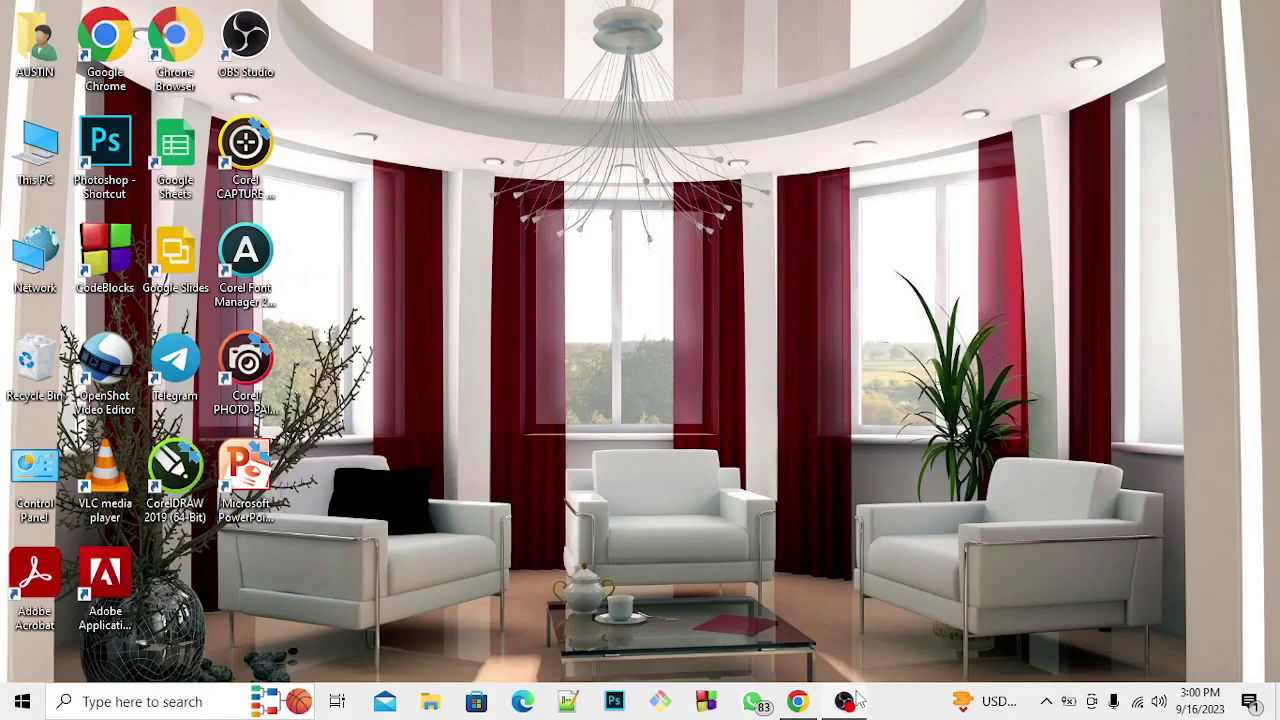
Step: Bring up the Untitled Google Docs tab in Chrome and read through its virtual memory sections
left_click(810, 710)
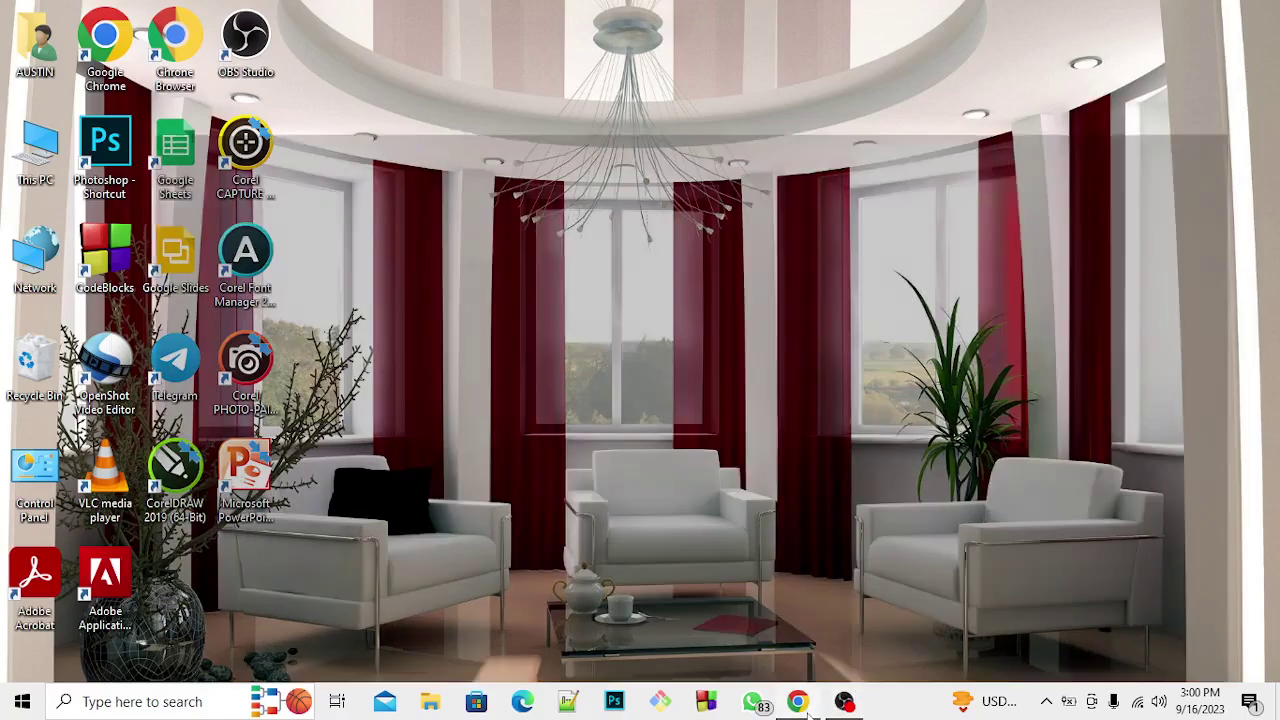
left_click(82, 18)
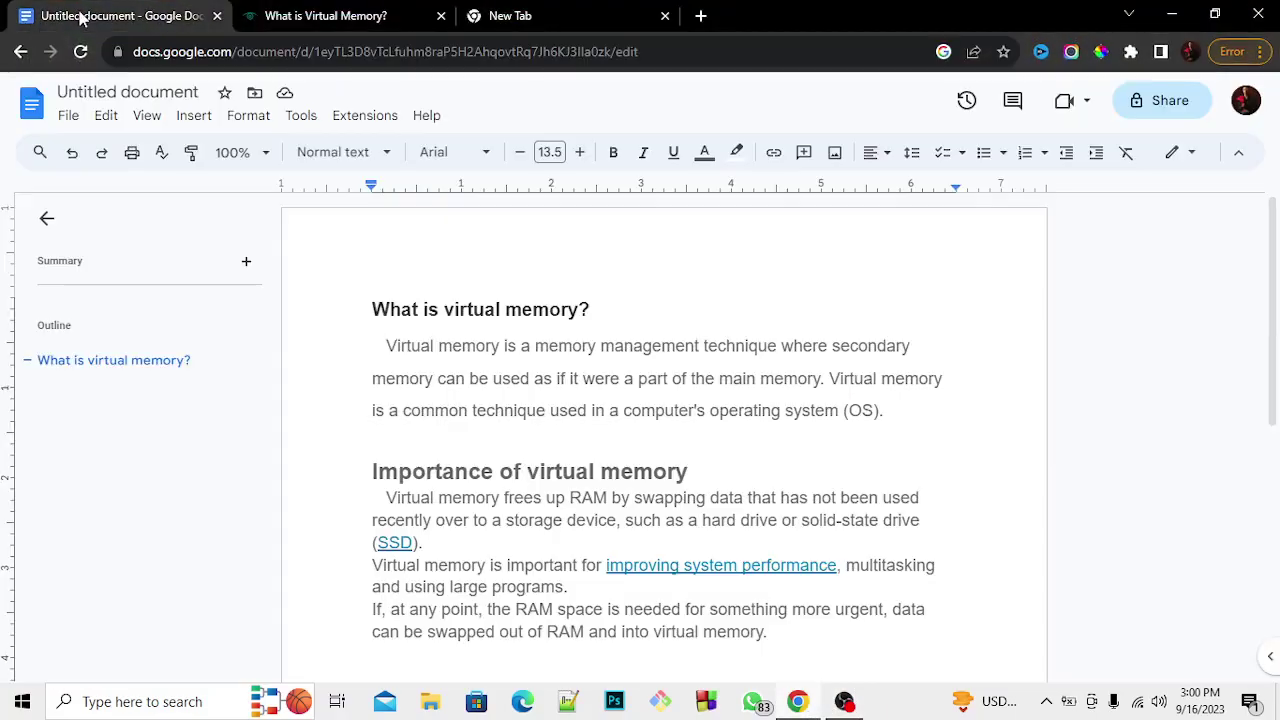
scroll(397, 335, "down", 1)
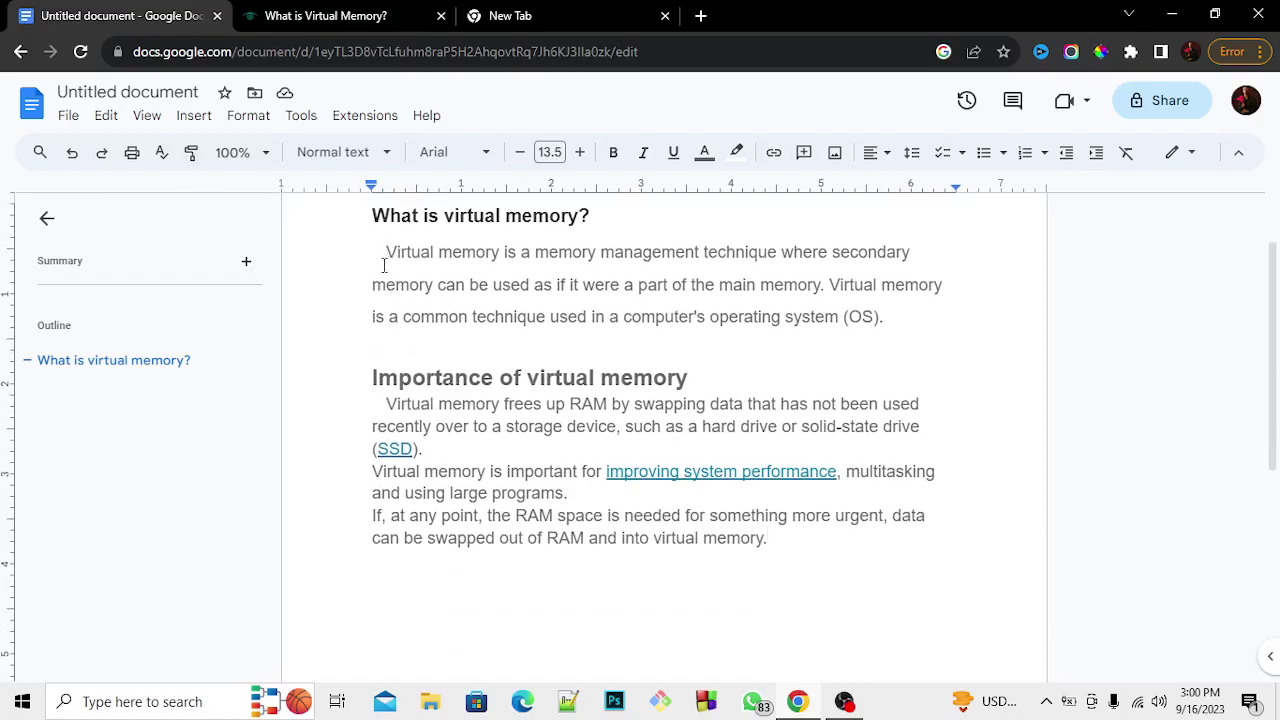
scroll(386, 266, "up", 1)
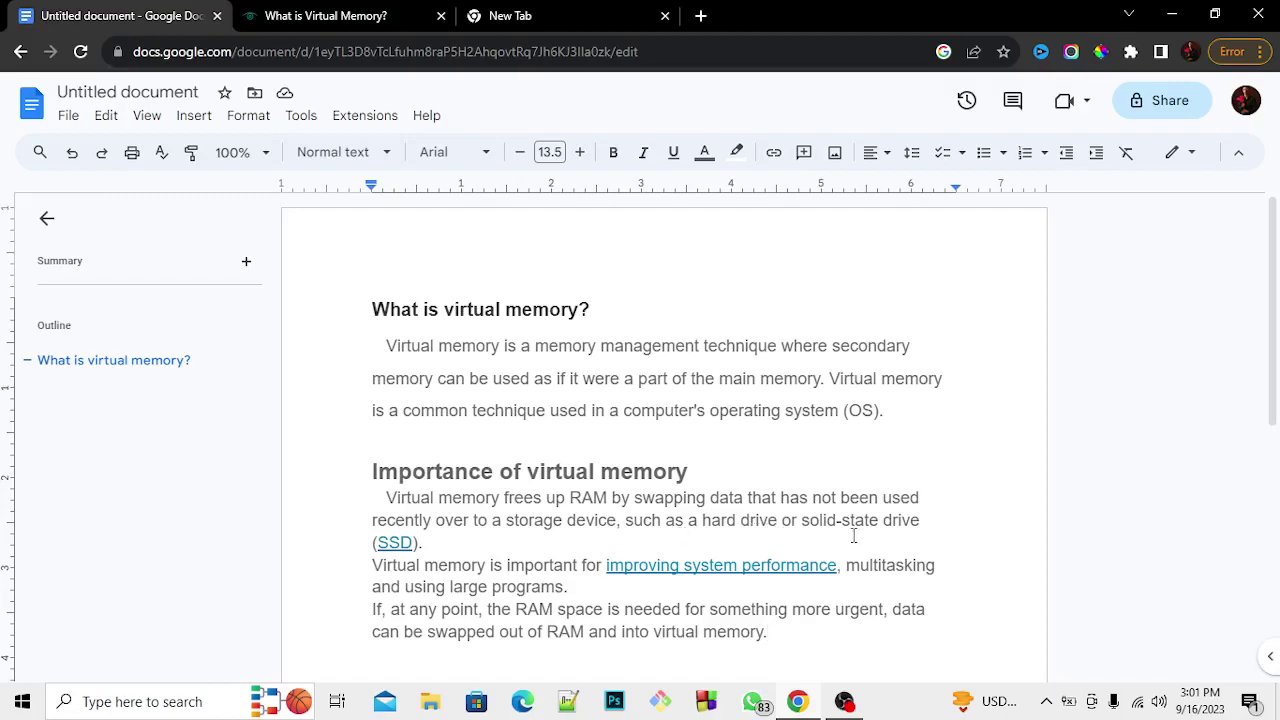
scroll(772, 530, "down", 1)
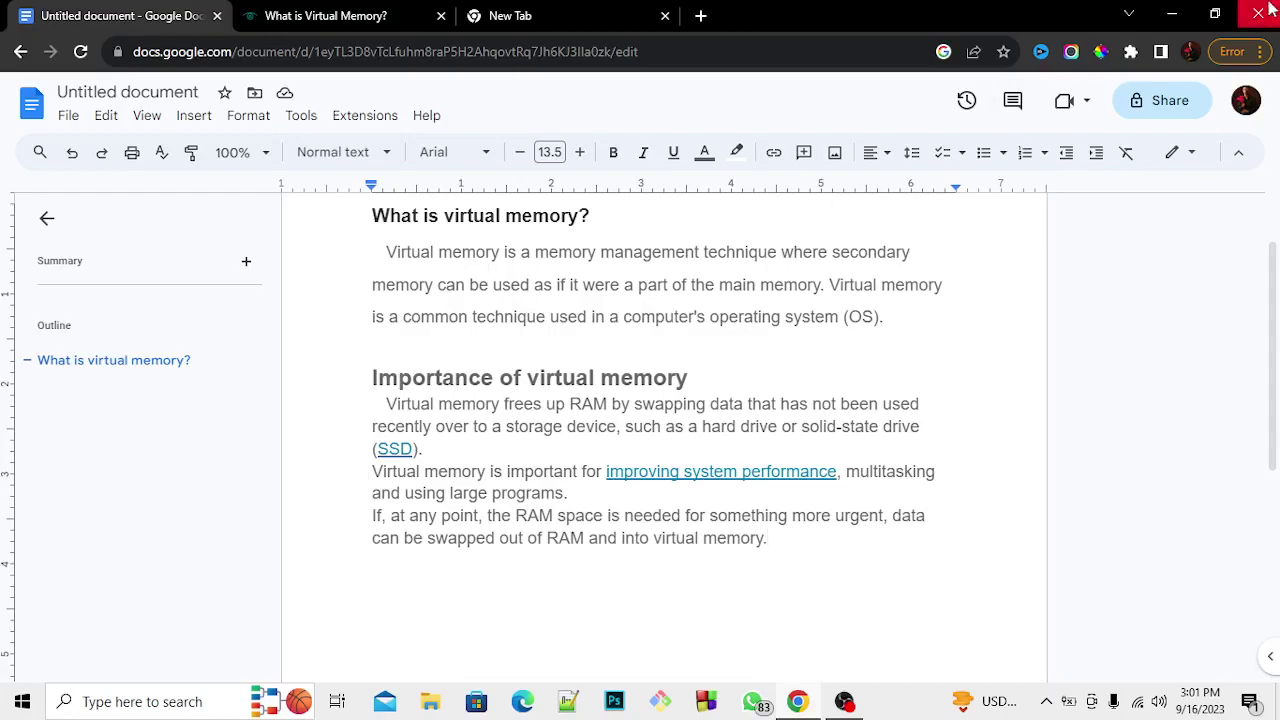
Step: Minimize Chrome and search Windows for 'run'
left_click(1171, 15)
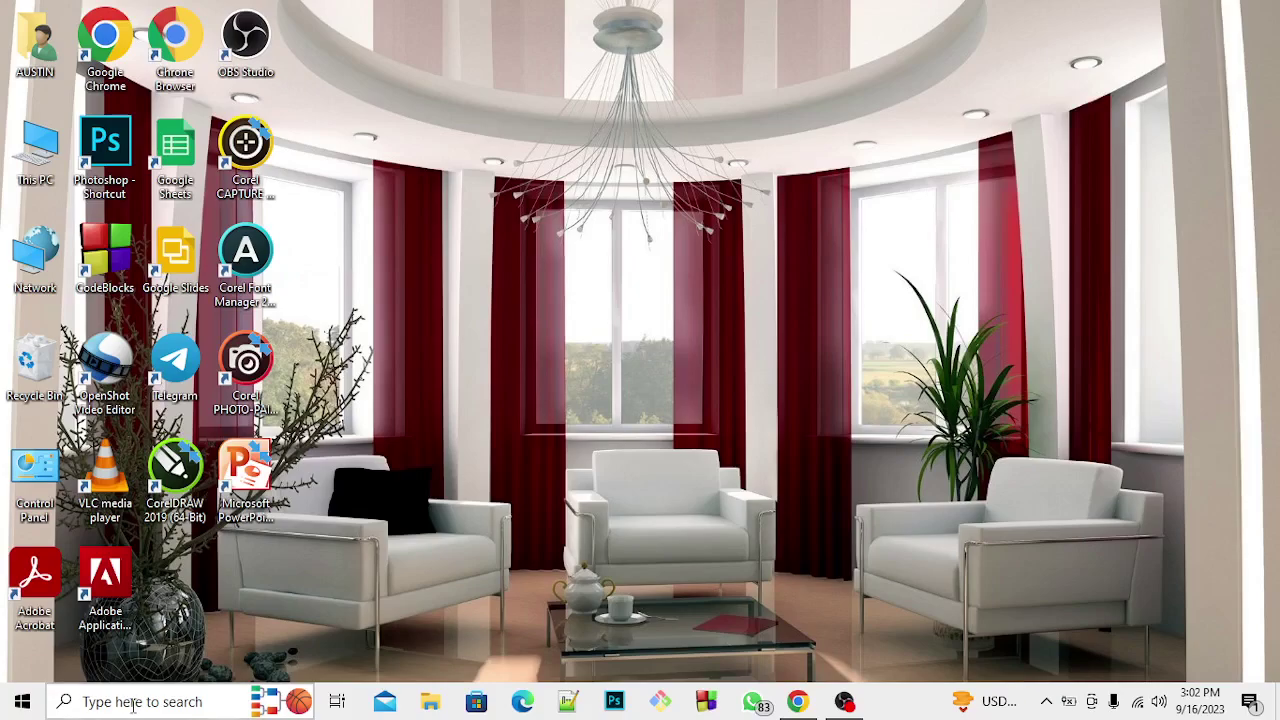
left_click(133, 705)
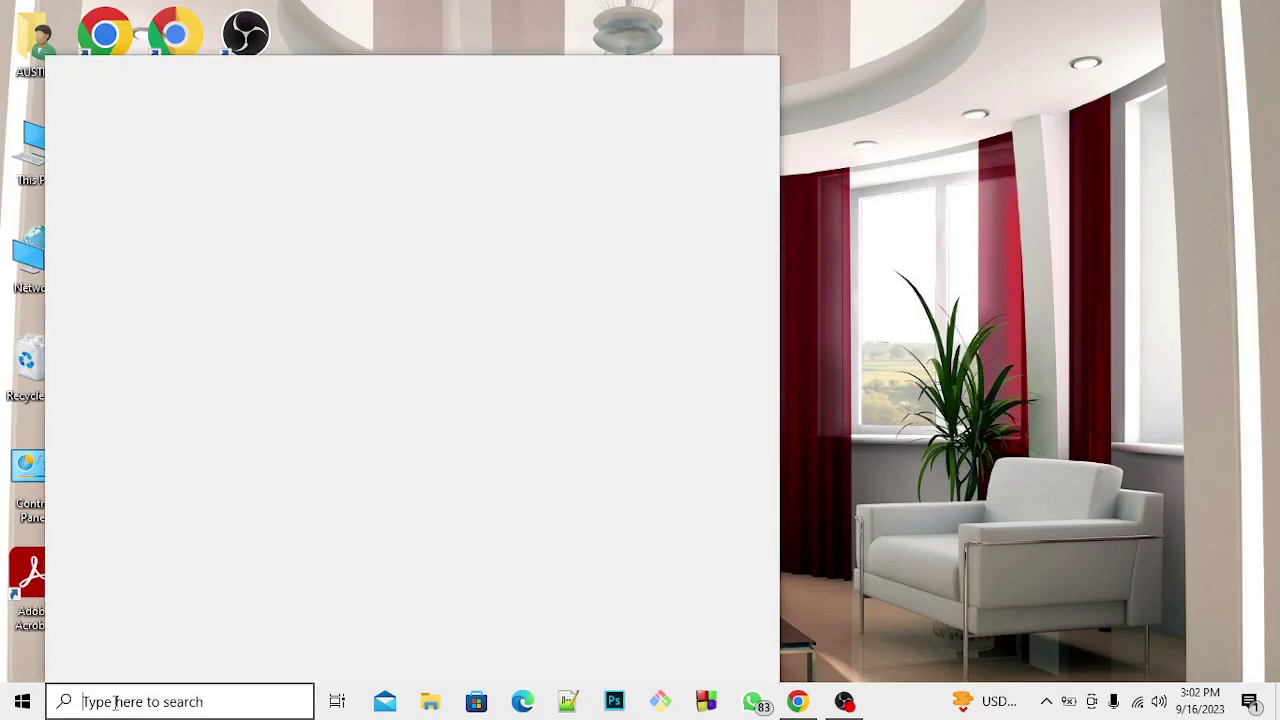
type("ru")
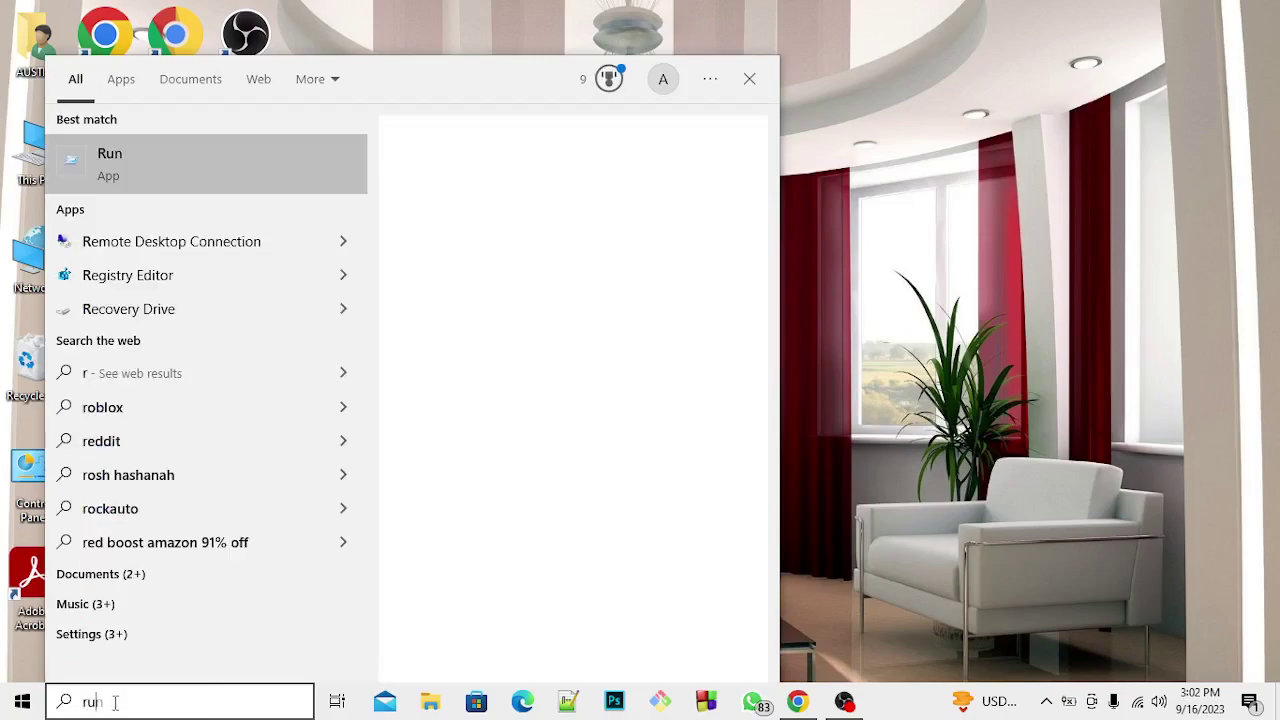
type("n")
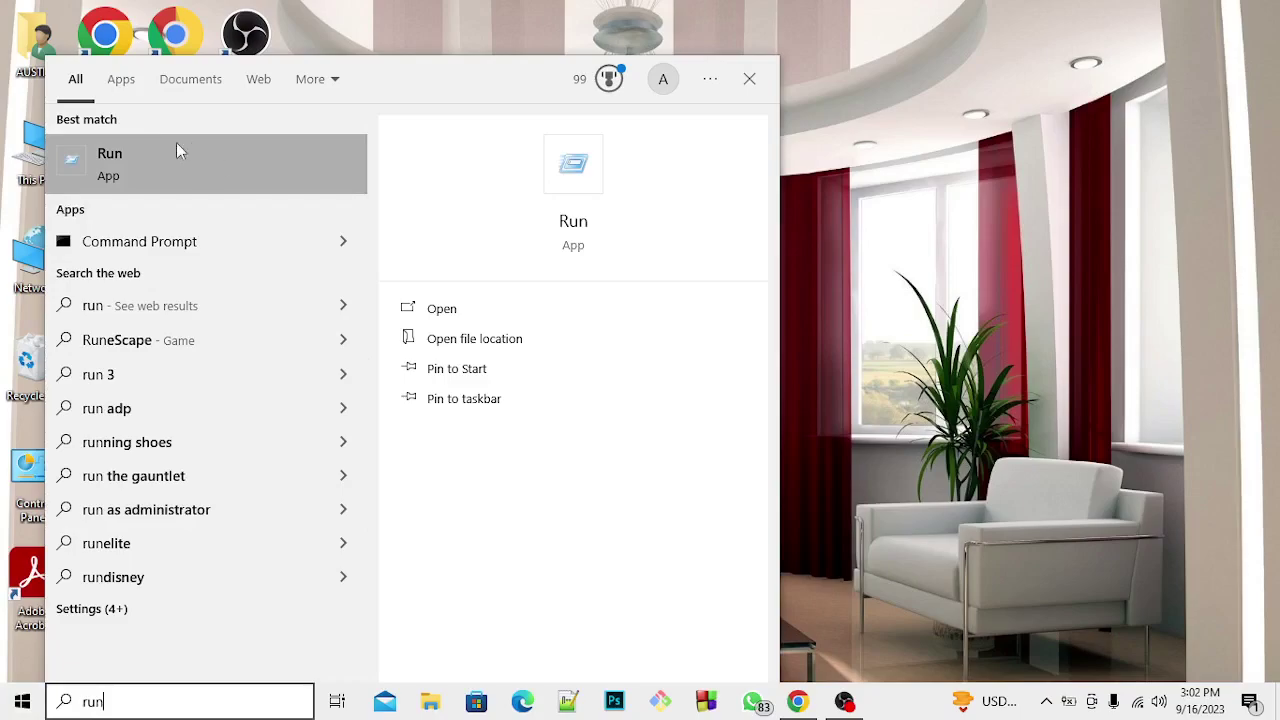
Step: Launch Run and replace the old secpol.msc entry with sysdm.cpl from the suggestions
left_click(443, 309)
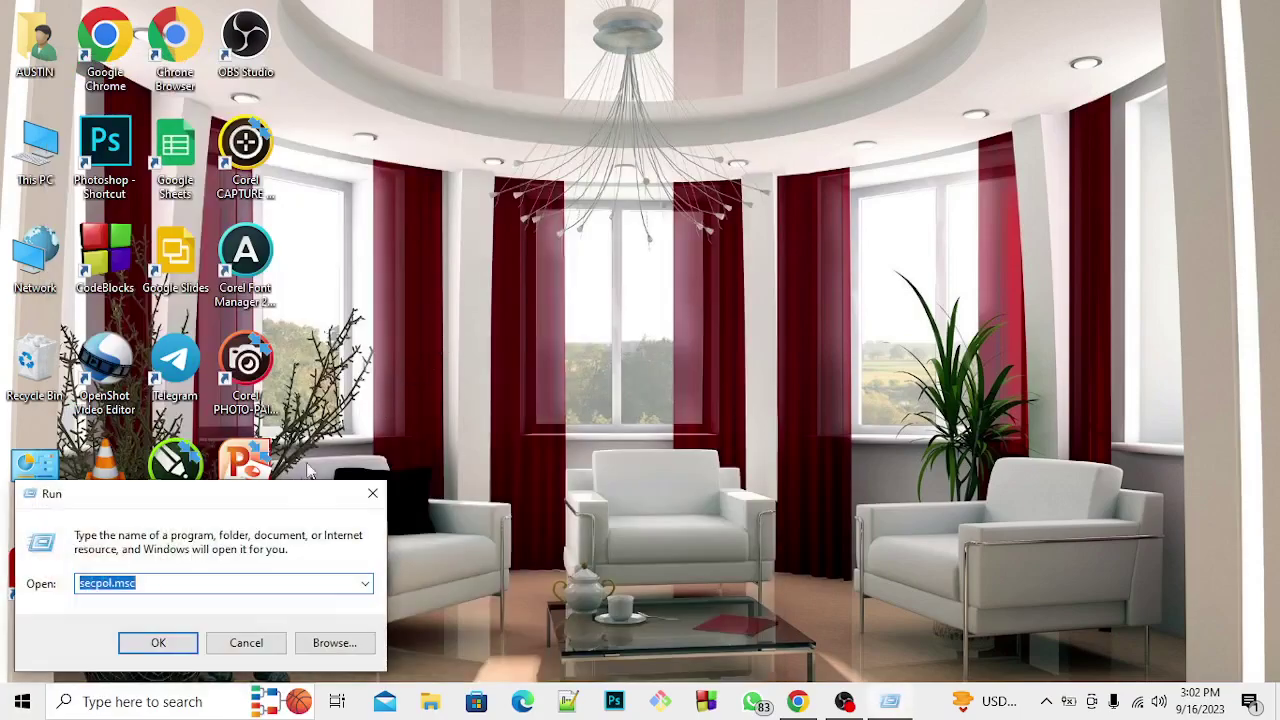
left_click(243, 583)
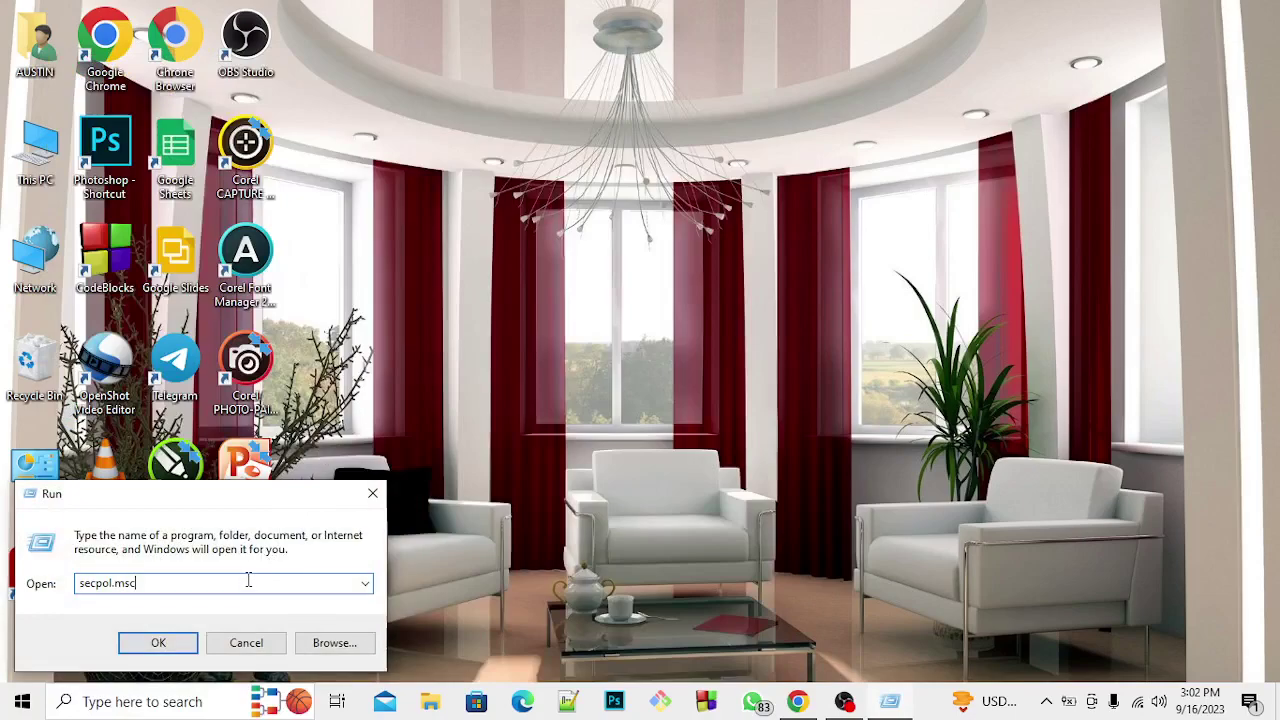
key("BackSpace")
key("BackSpace")
key("BackSpace")
key("BackSpace")
key("BackSpace")
key("BackSpace")
key("BackSpace")
key("BackSpace")
key("BackSpace")
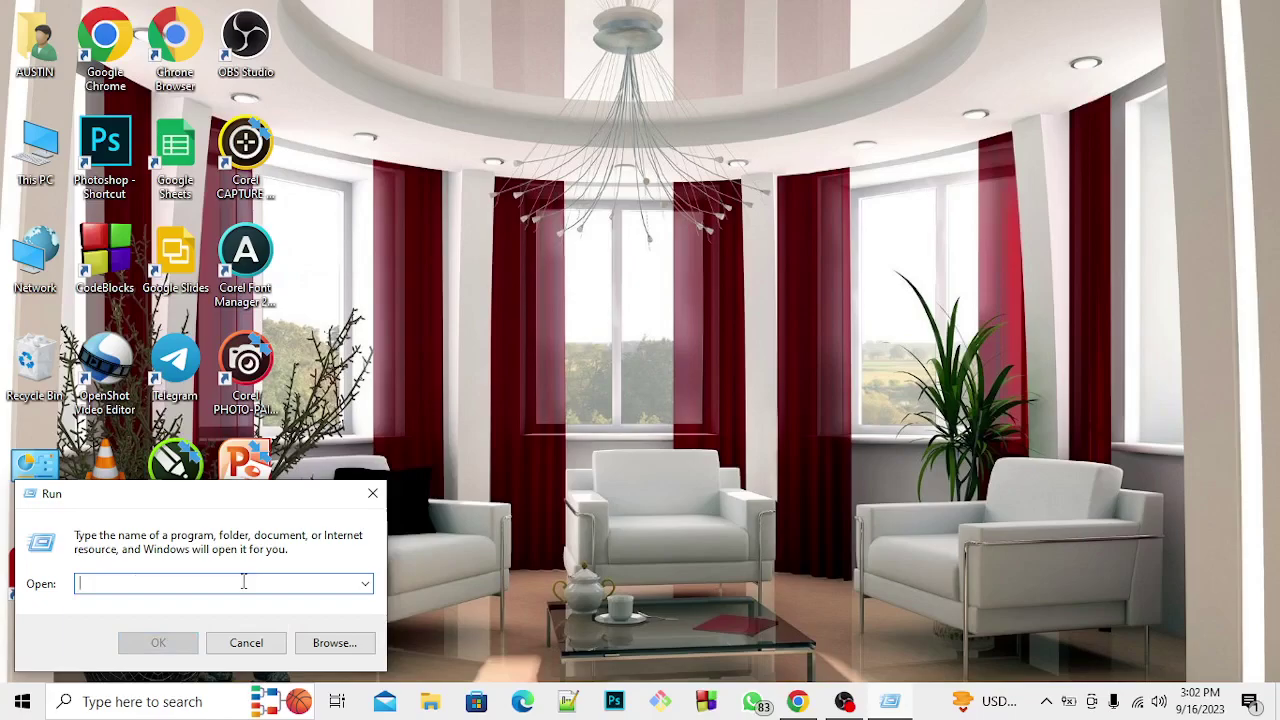
type("s")
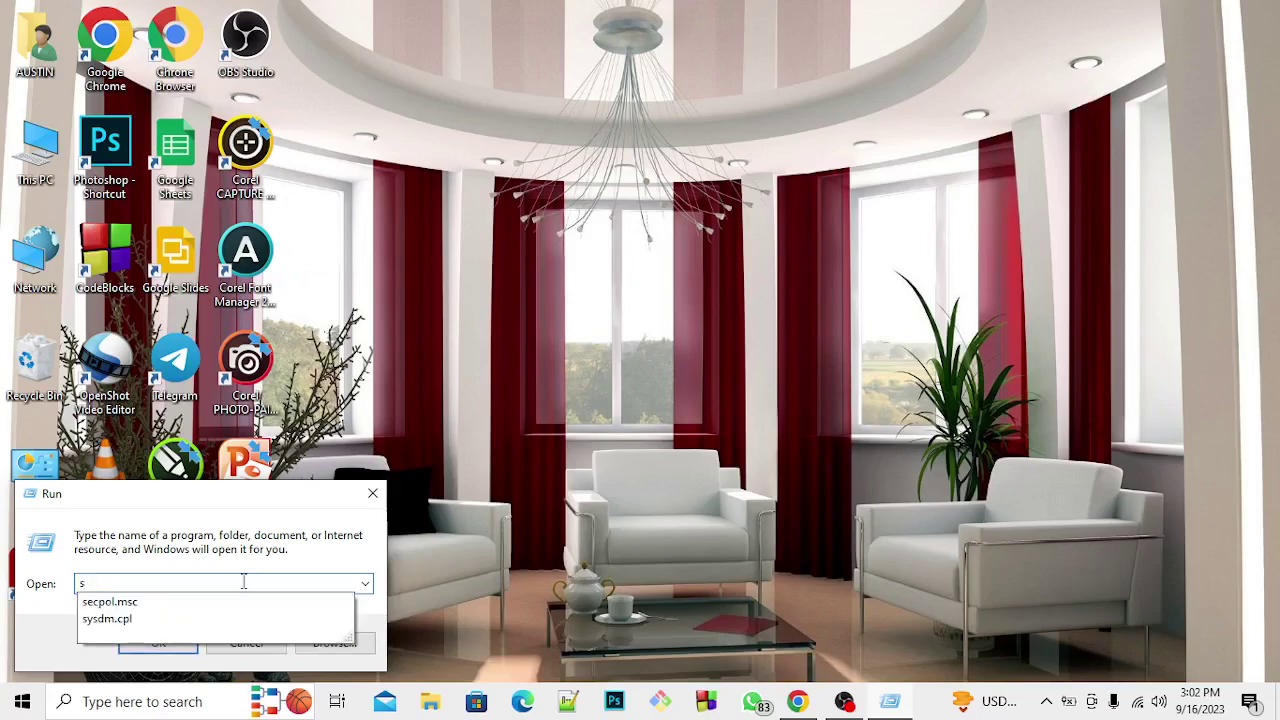
left_click(200, 620)
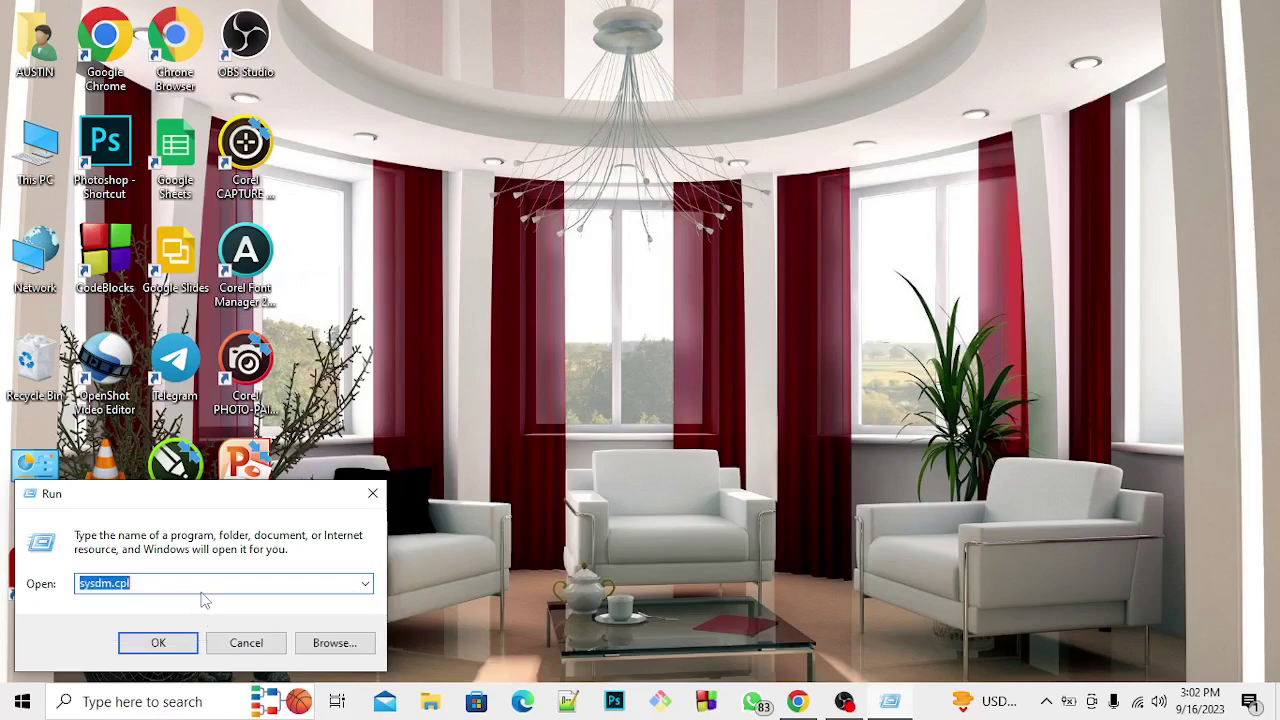
left_click(202, 586)
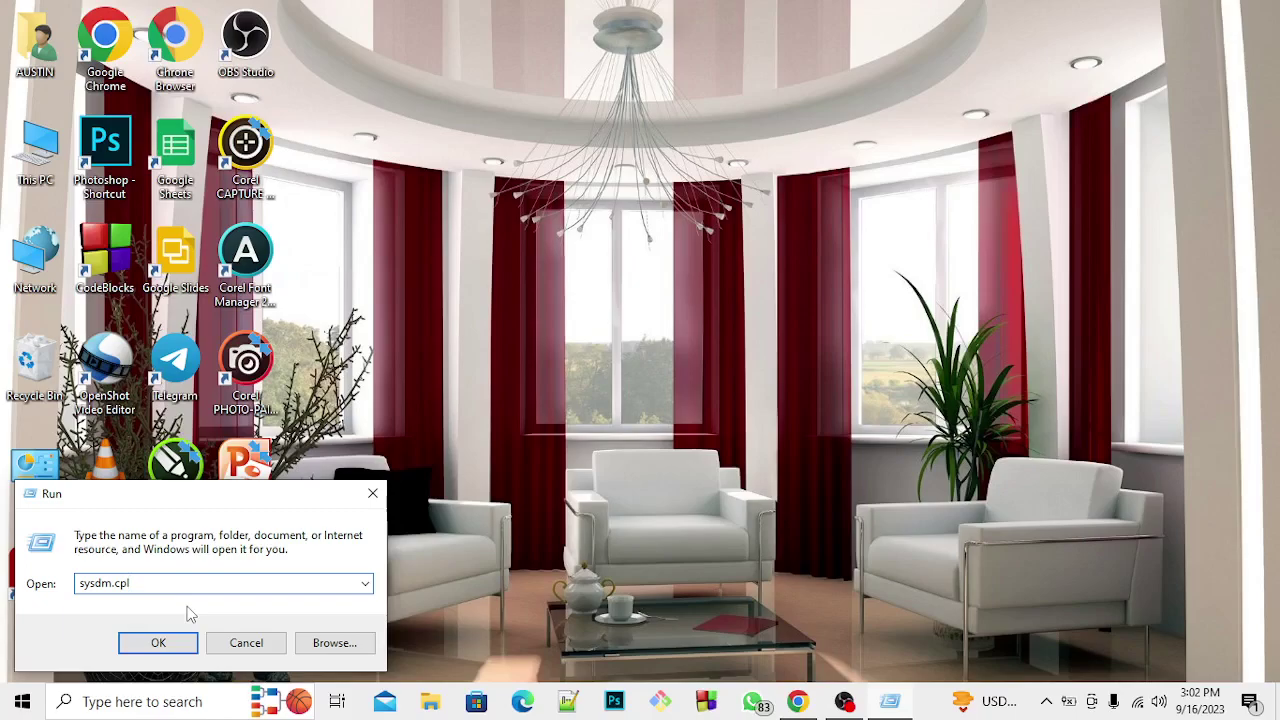
Step: Run sysdm.cpl and open Performance Settings from the Advanced tab
left_click(148, 648)
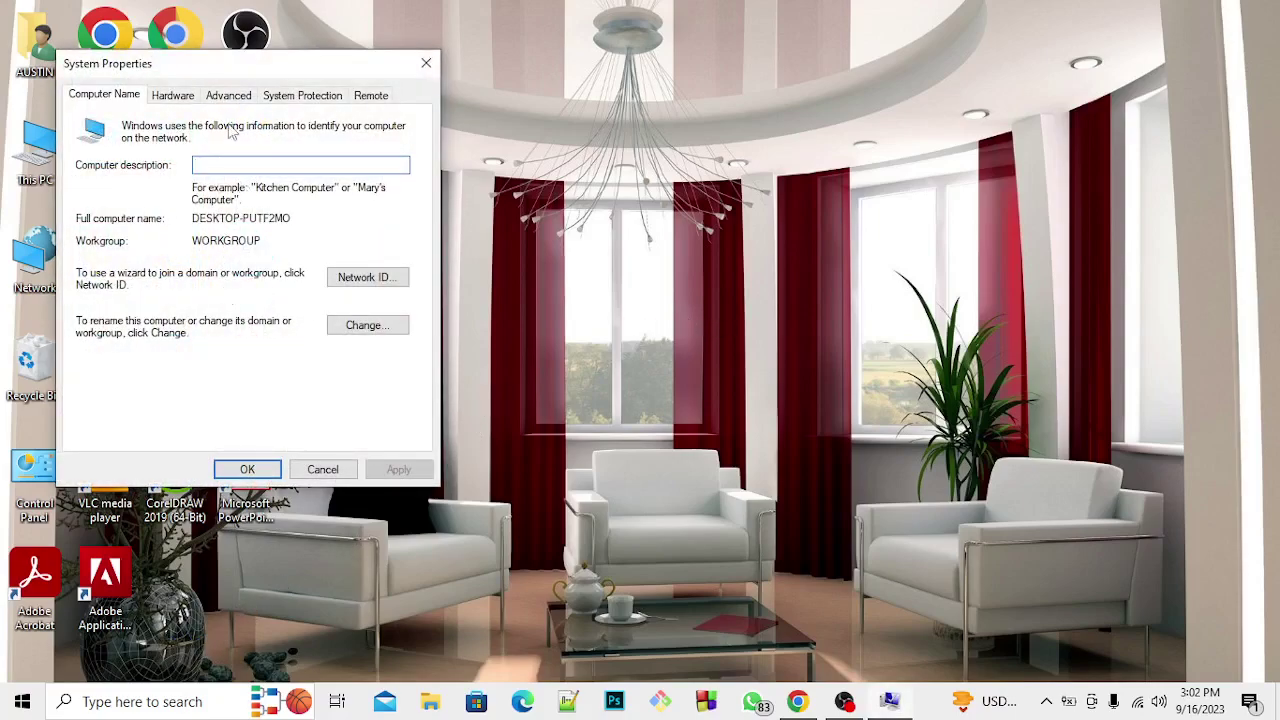
left_click(229, 97)
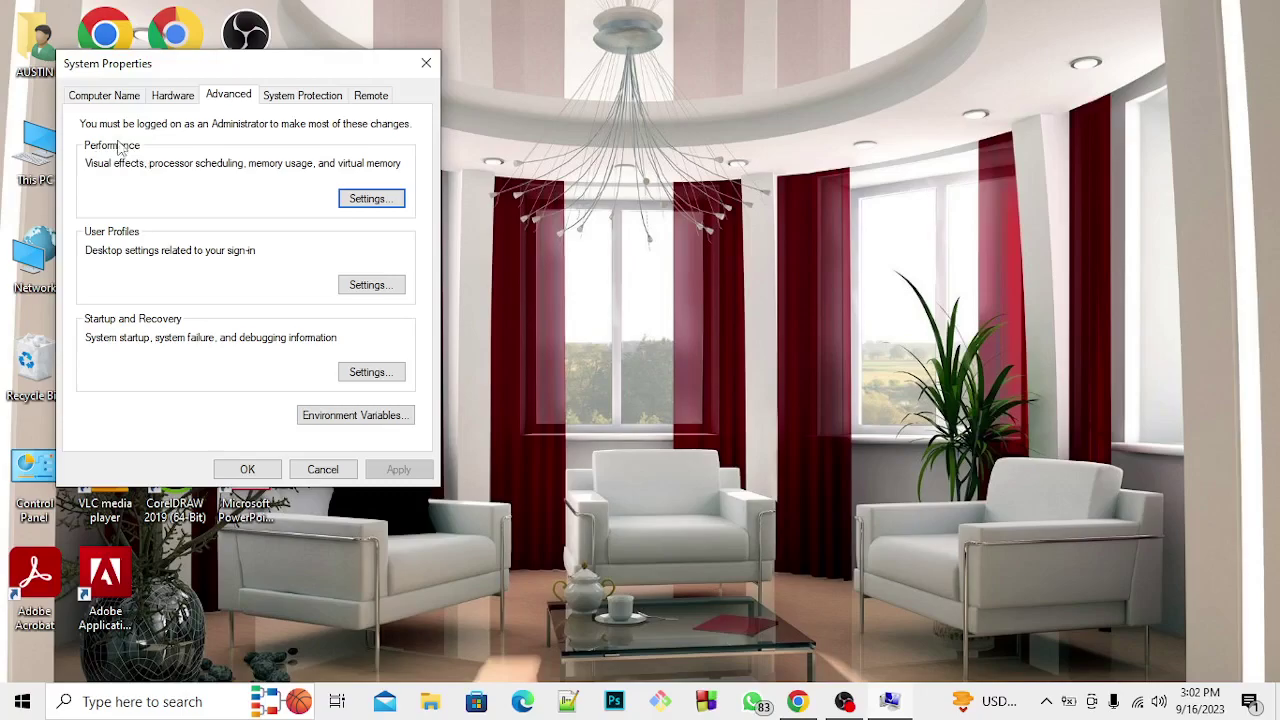
left_click(381, 203)
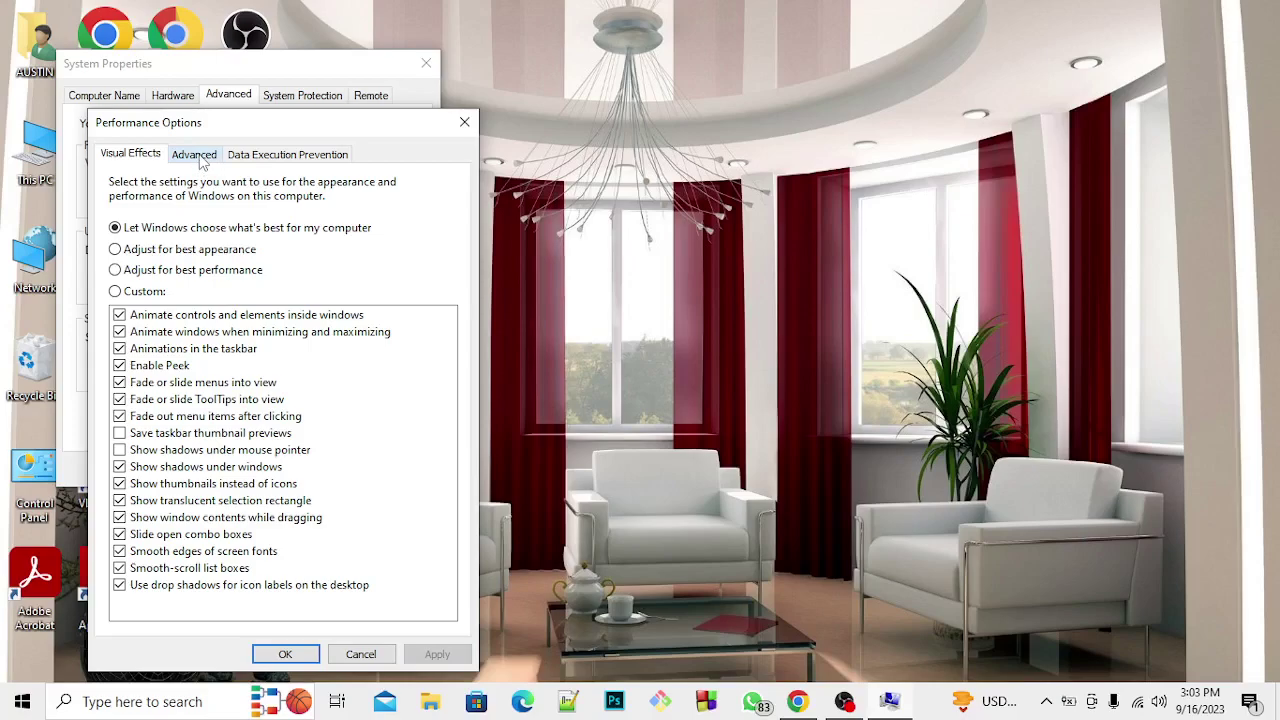
Step: Open the Virtual memory Change dialog from Performance Options' Advanced tab
left_click(199, 155)
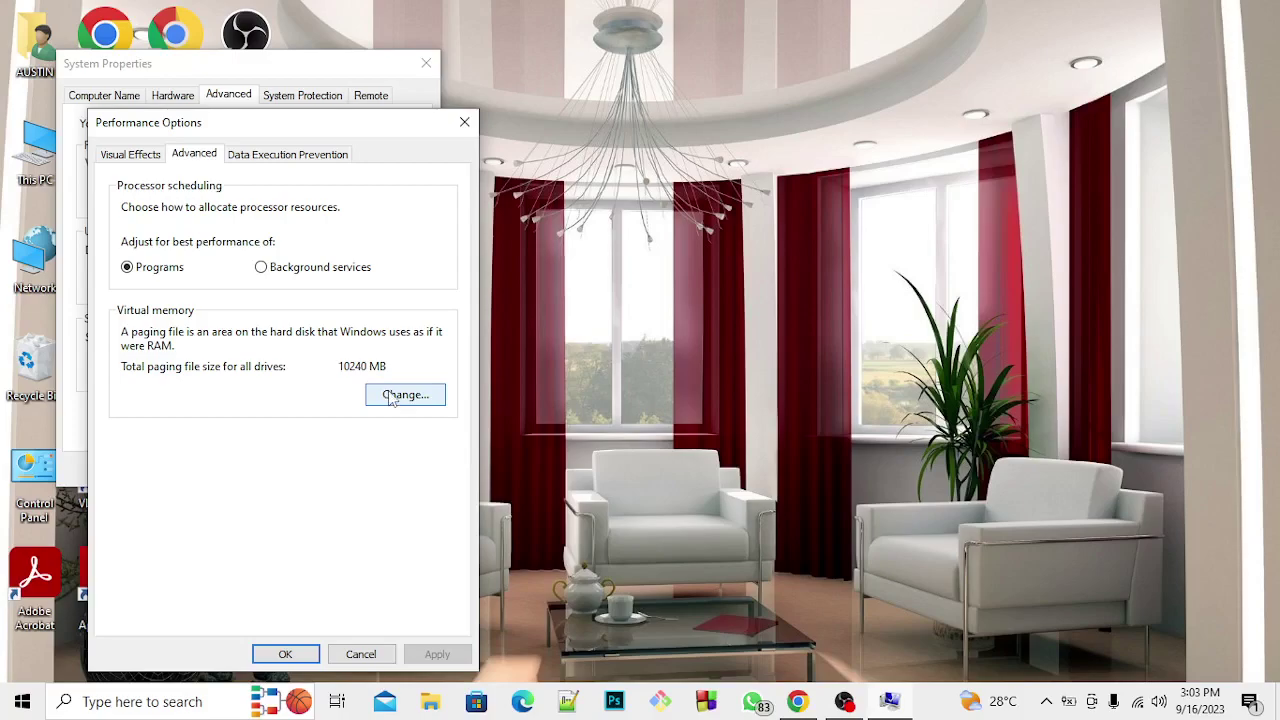
left_click(391, 396)
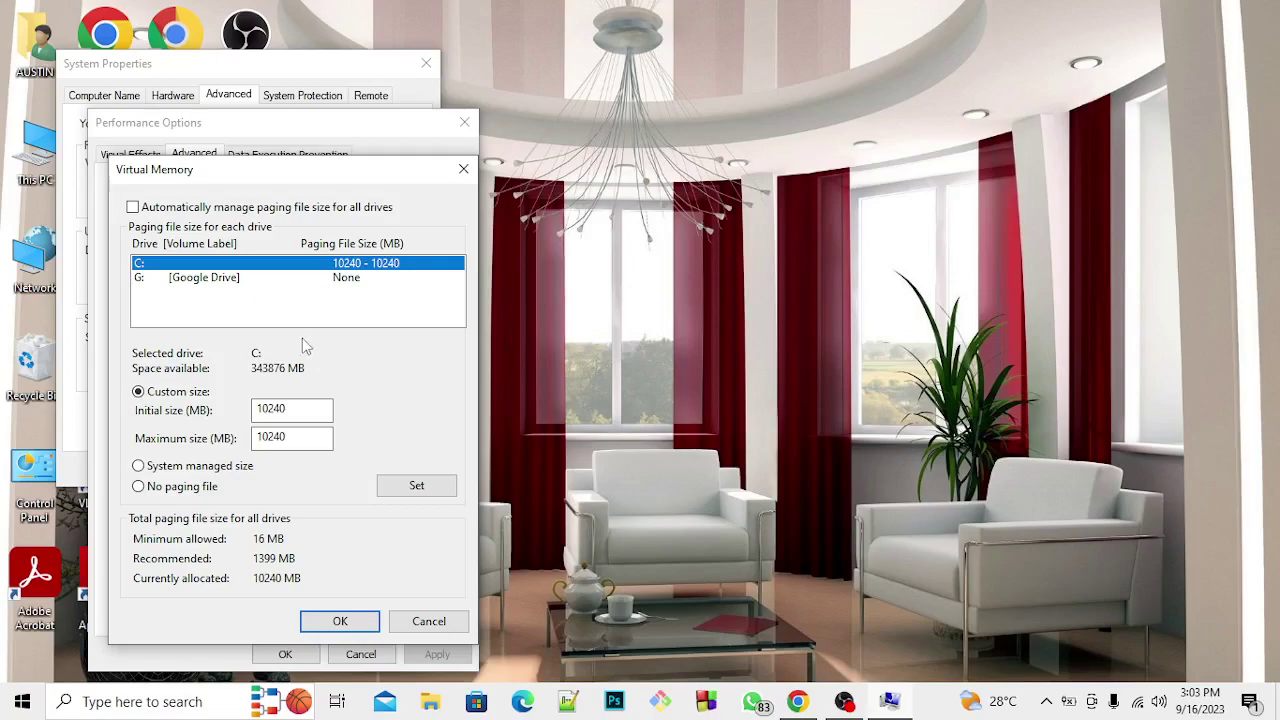
Step: Leave automatic management off and confirm drive C's custom 10240/10240 MB paging file with OK
left_click(133, 208)
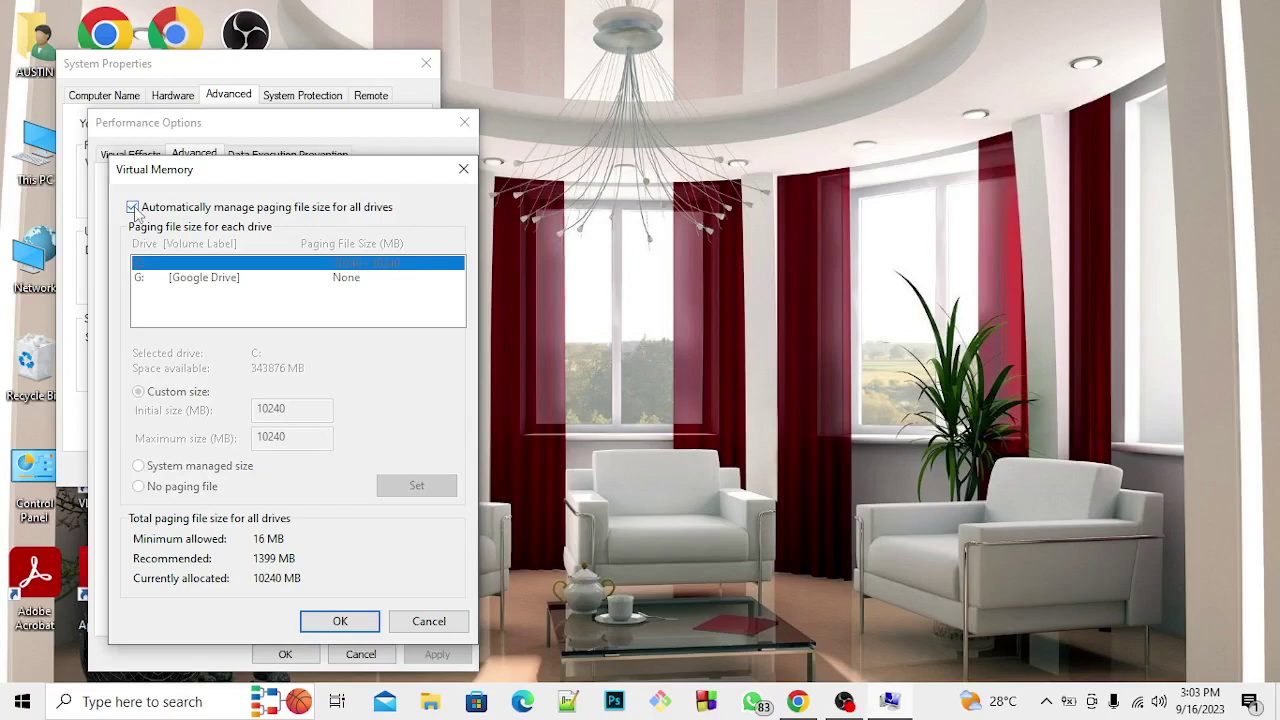
left_click(133, 208)
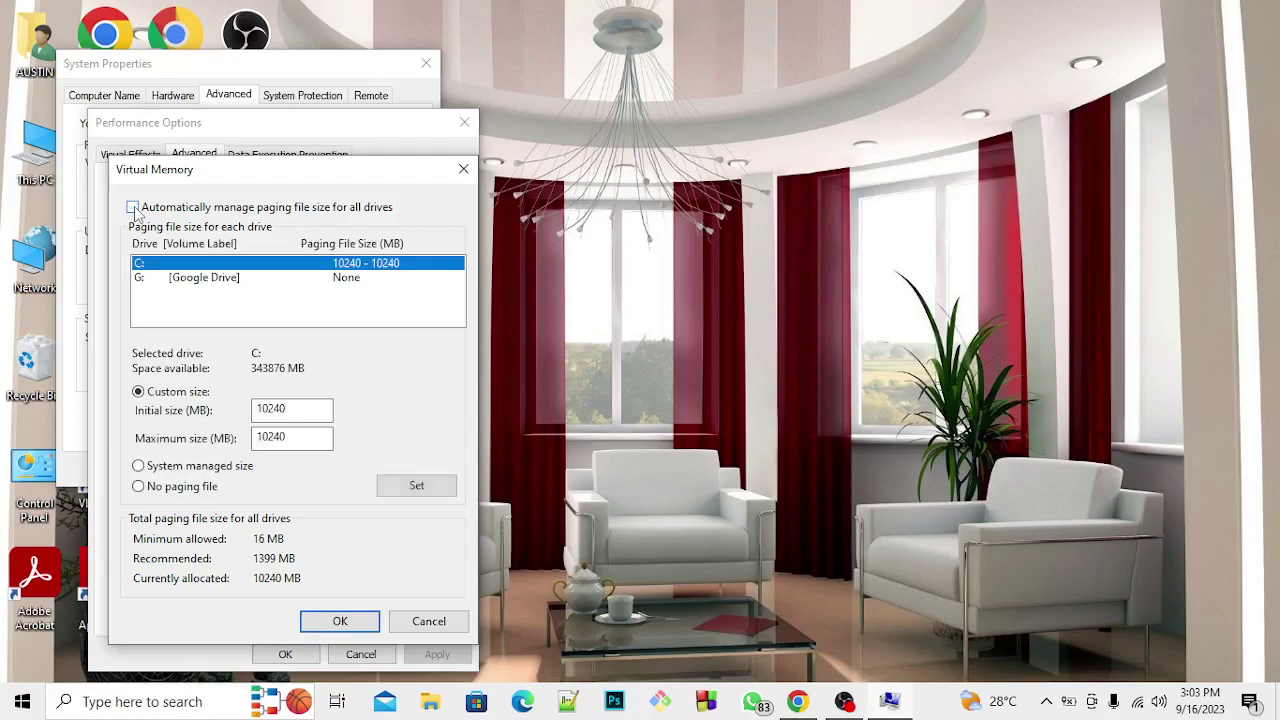
left_click(260, 404)
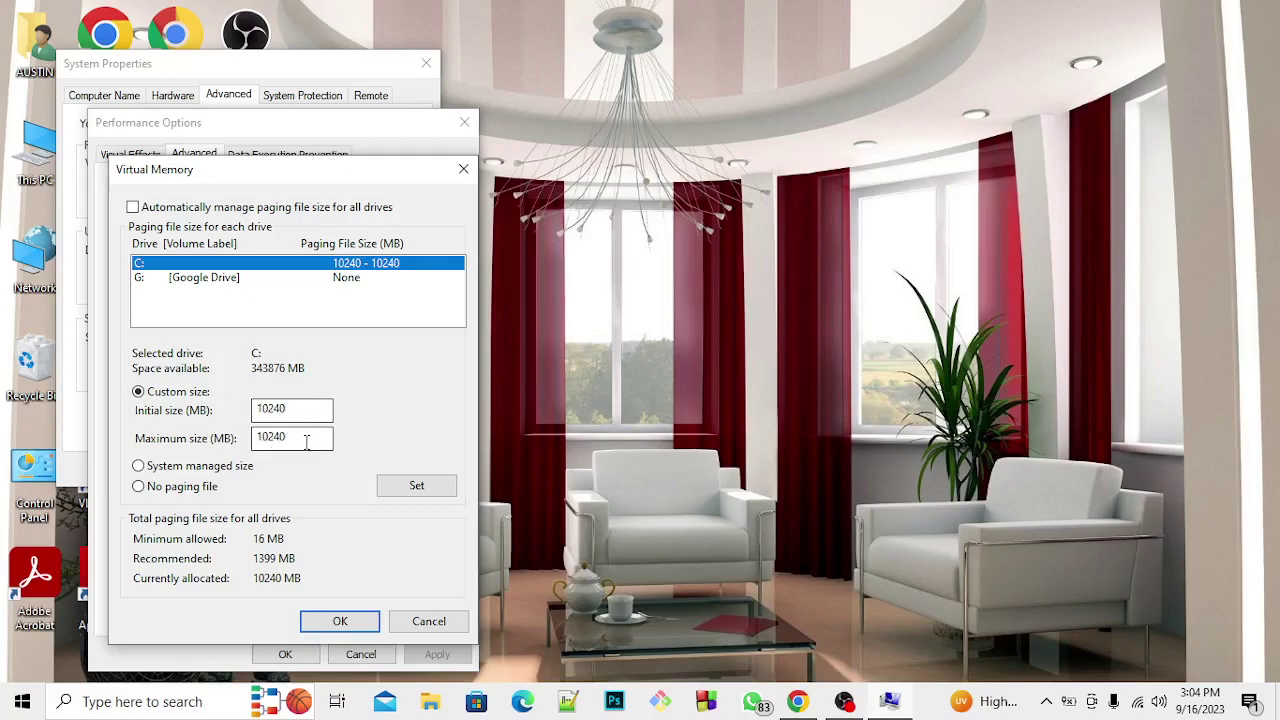
left_click(327, 624)
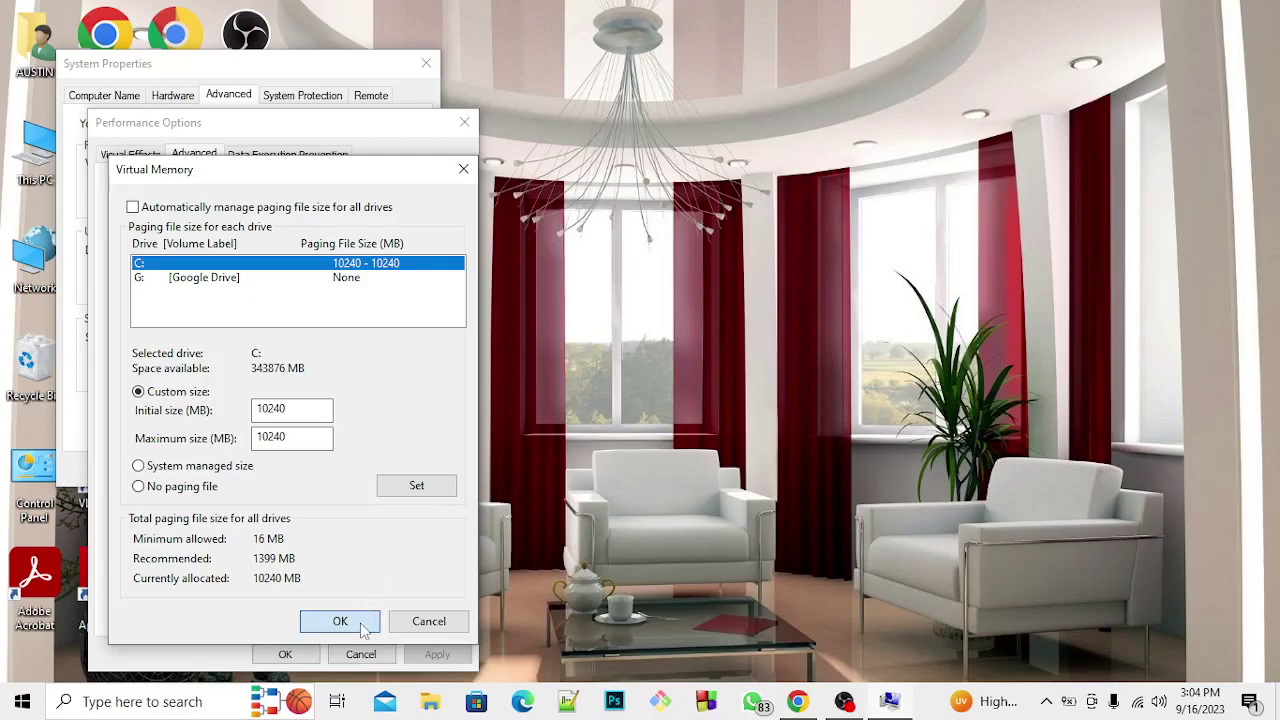
left_click(366, 620)
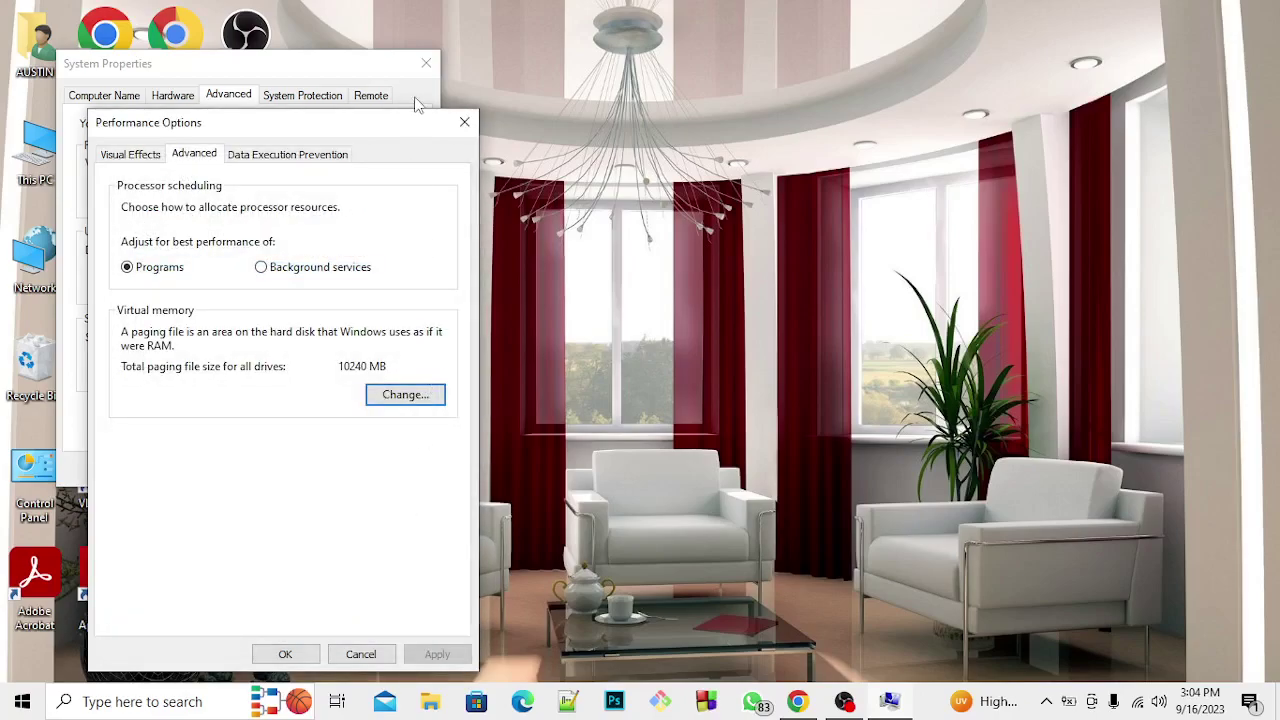
Step: Close both Performance Options and System Properties
left_click(464, 122)
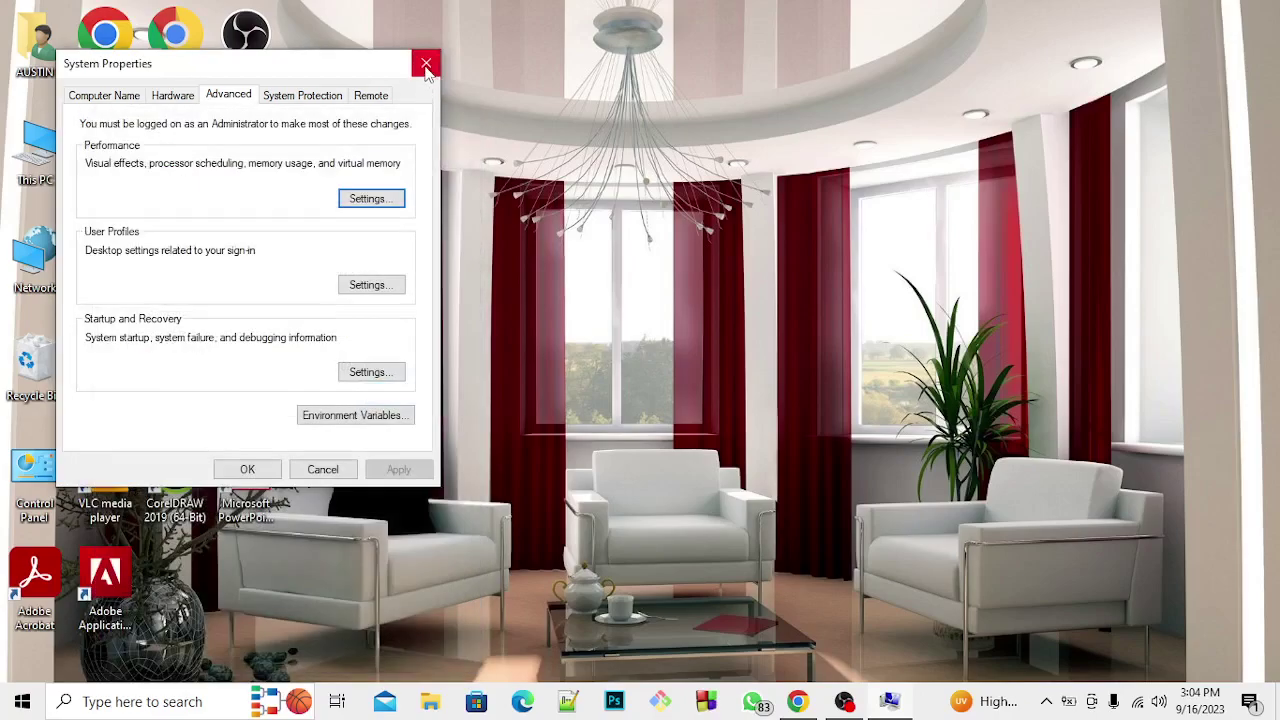
left_click(426, 63)
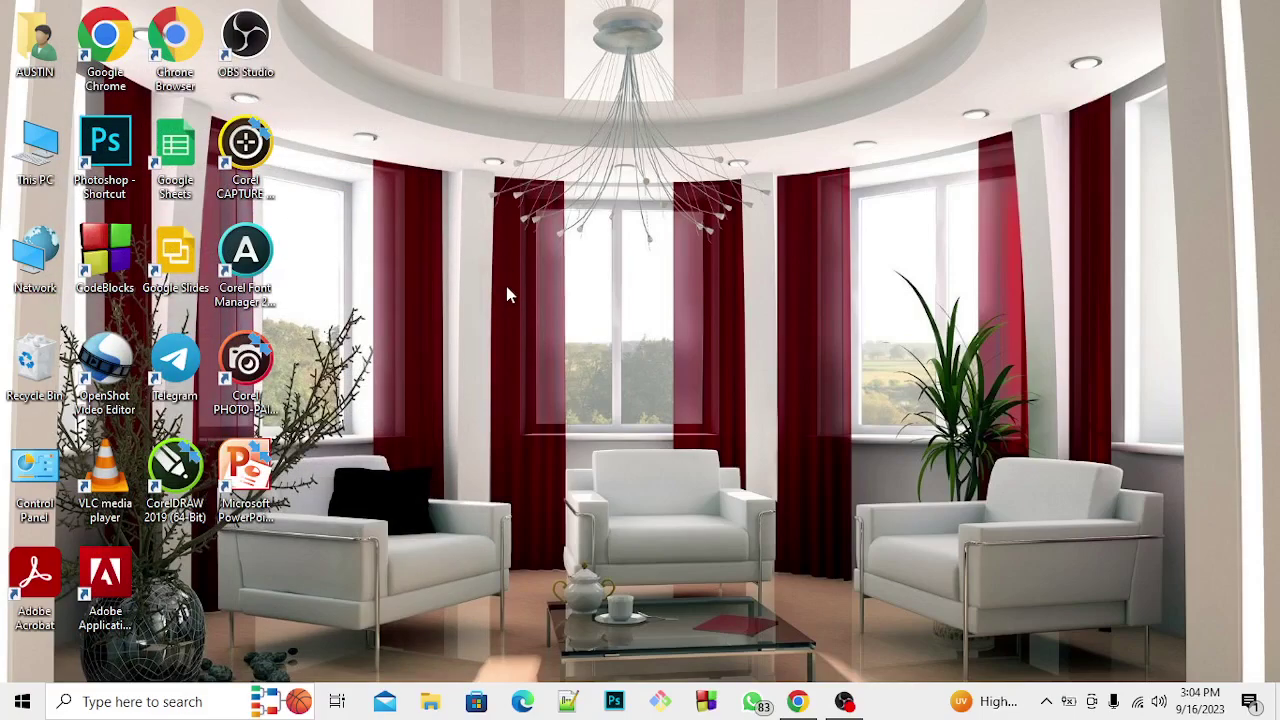